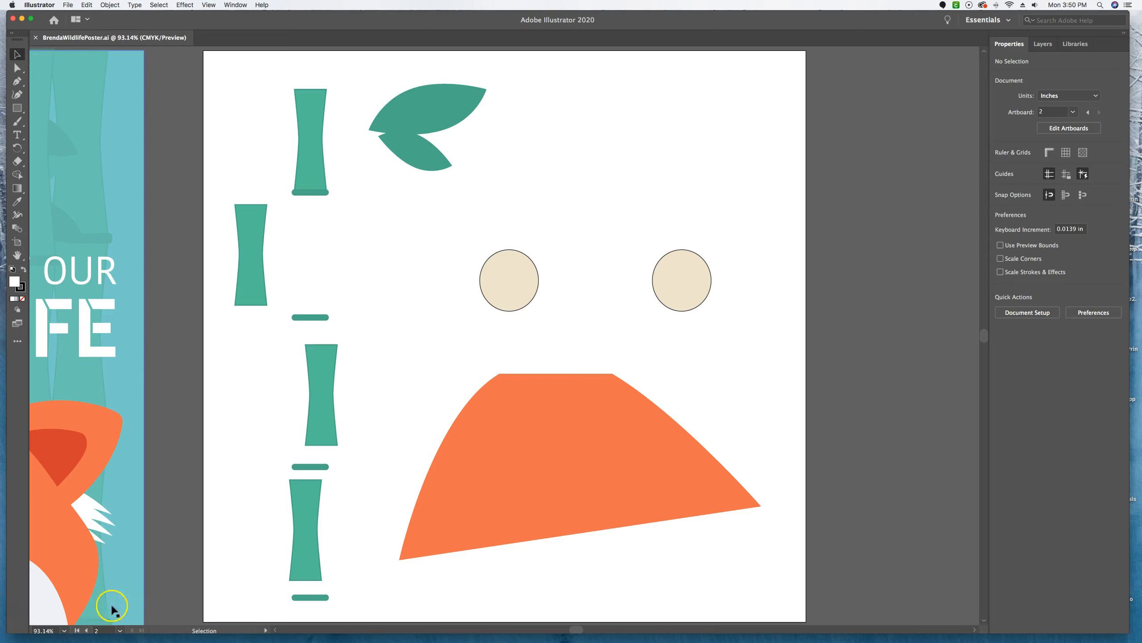
Select the uppermost bamboo stalk segment on artboard 2 at 300% zoom and show its path with the Direct Selection tool
{"action": "left_click", "coordinate": [120, 631]}
{"action": "left_click", "coordinate": [129, 621]}
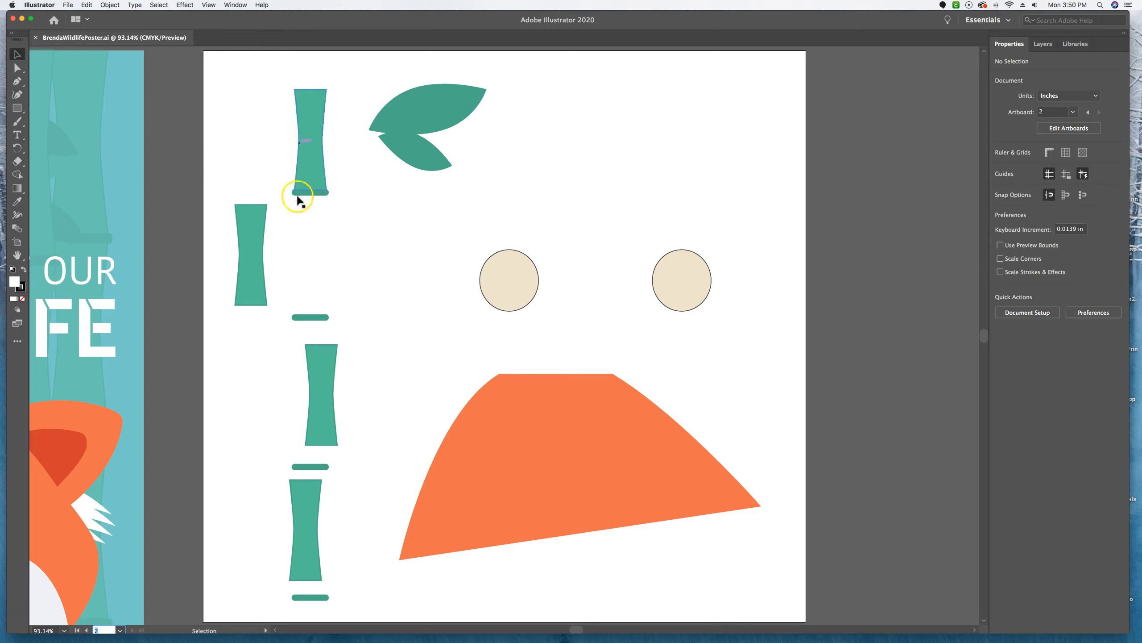
{"action": "left_click", "coordinate": [308, 108]}
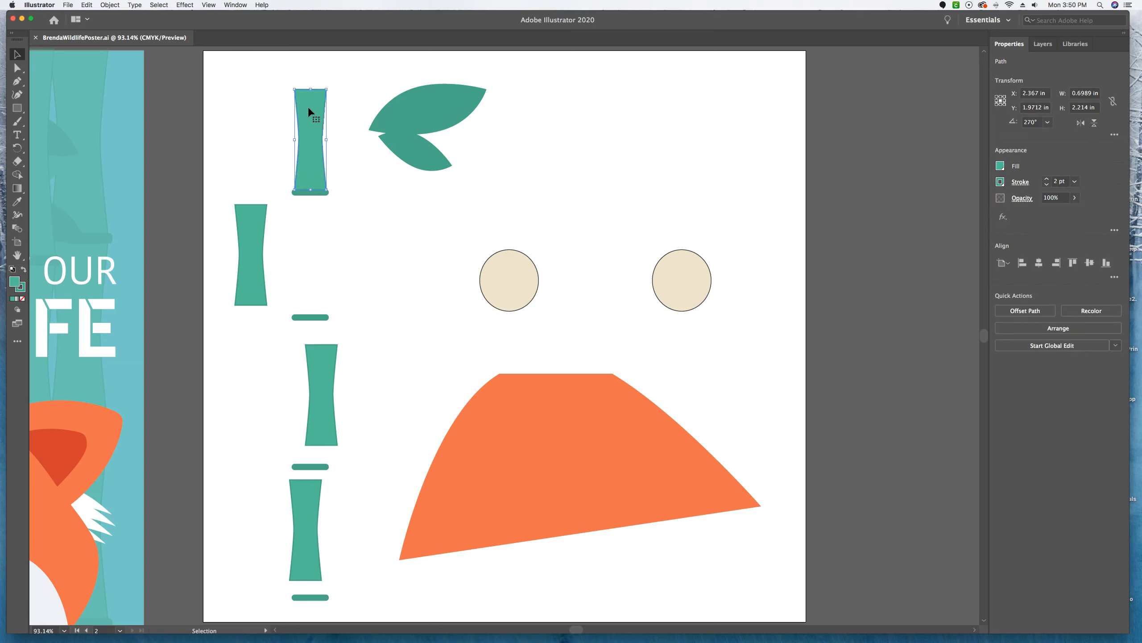
{"action": "key", "text": "a"}
{"action": "key", "text": "super+1"}
{"action": "key", "text": "super+equal"}
{"action": "key", "text": "super+equal"}
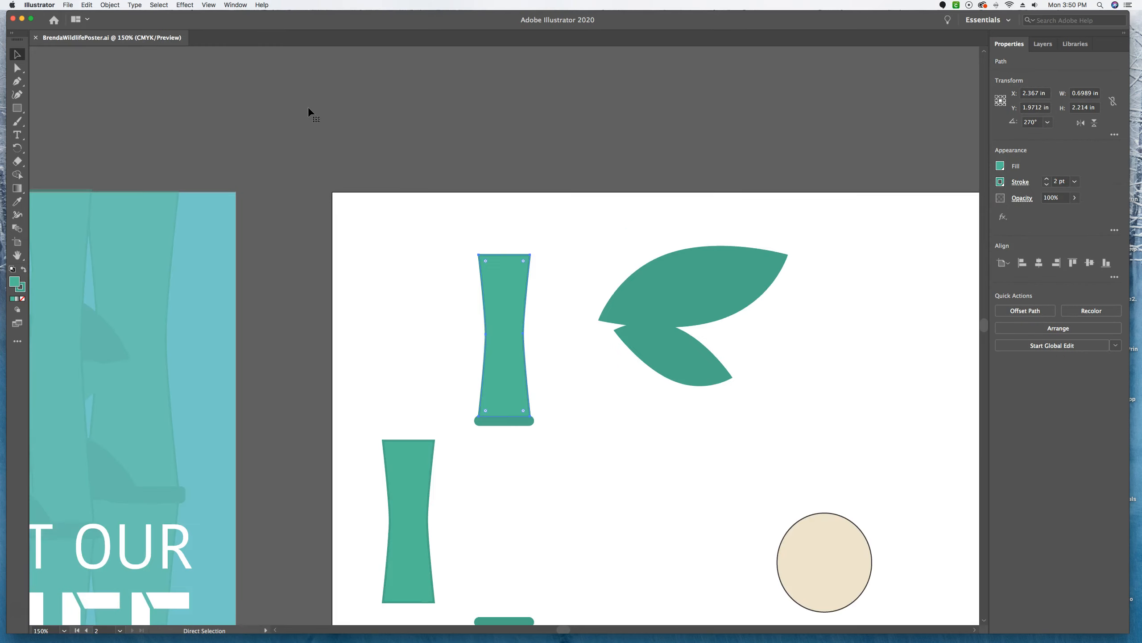
{"action": "key", "text": "super+equal"}
{"action": "key", "text": "v"}
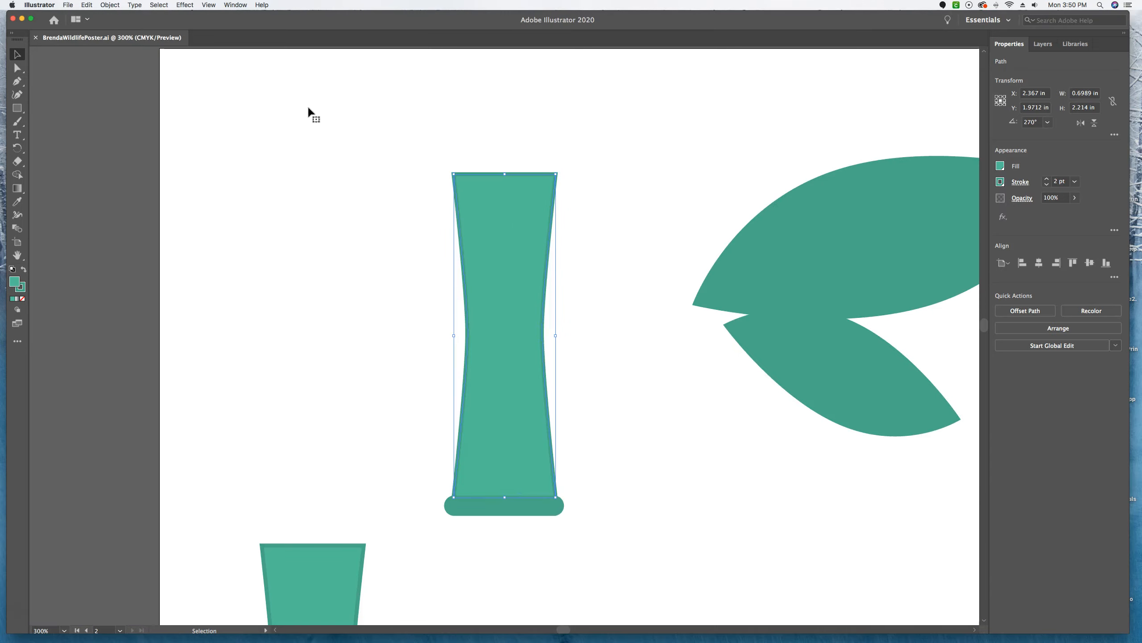
{"action": "left_click", "coordinate": [17, 67]}
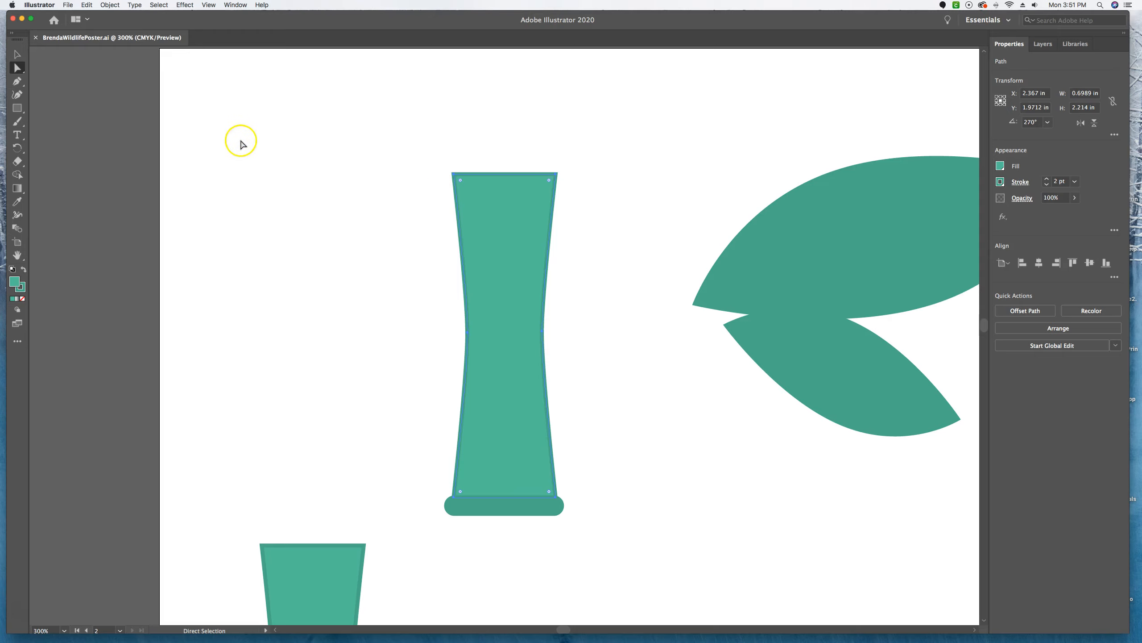
In the Selection & Anchor Display preferences, set the anchor point, handle and bounding box size to Max
{"action": "left_click", "coordinate": [42, 6]}
{"action": "left_click", "coordinate": [44, 30]}
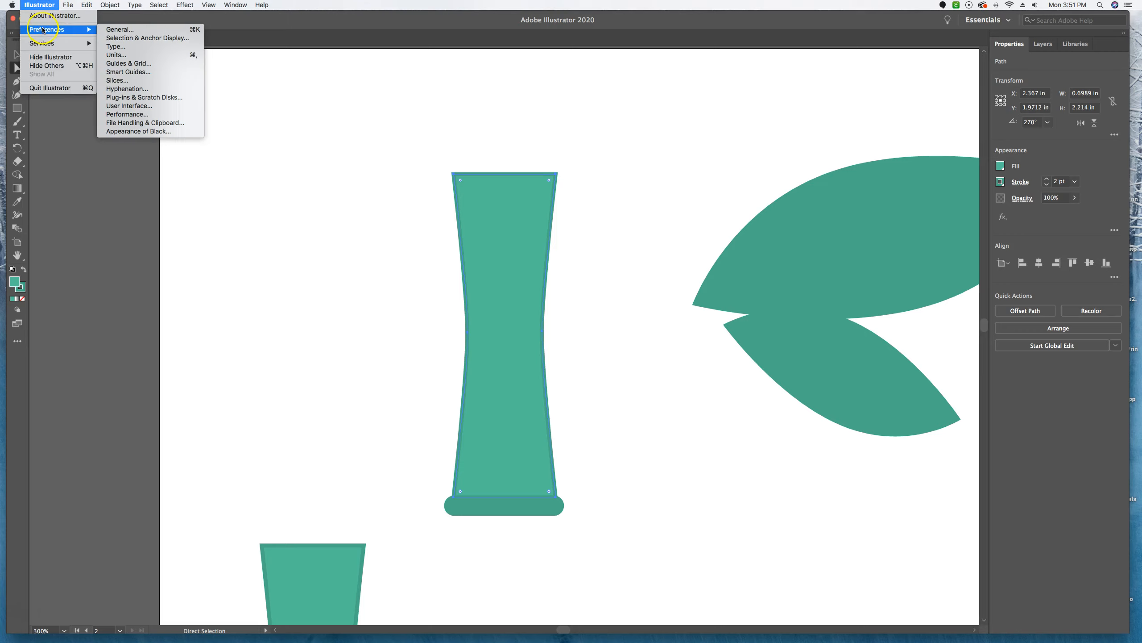
{"action": "left_click", "coordinate": [68, 5]}
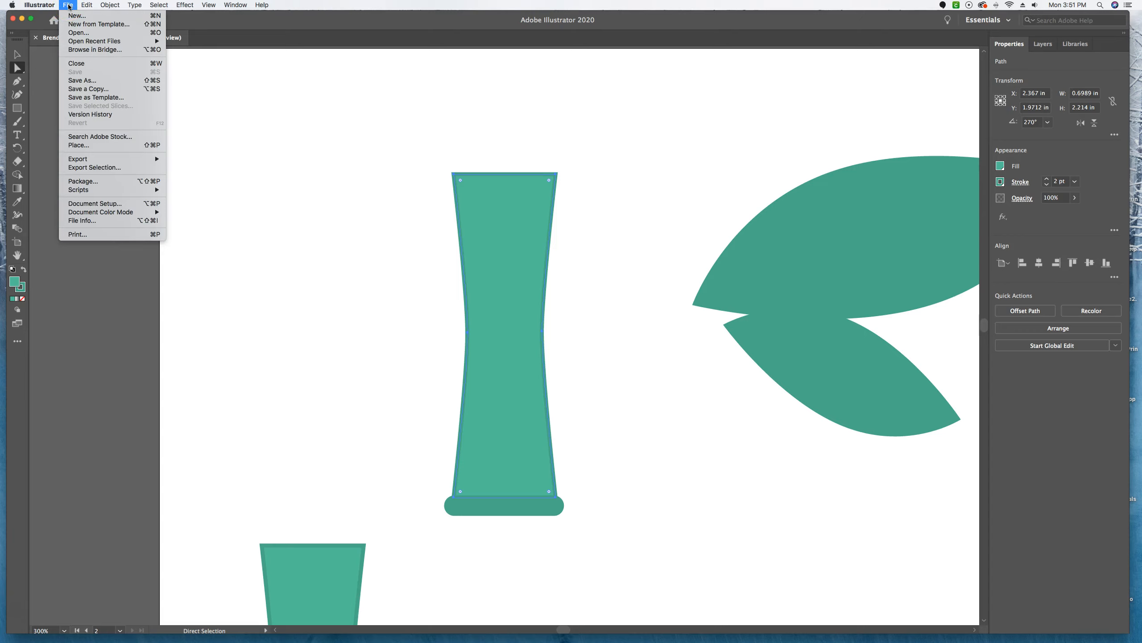
{"action": "left_click", "coordinate": [40, 4]}
{"action": "left_click", "coordinate": [89, 30]}
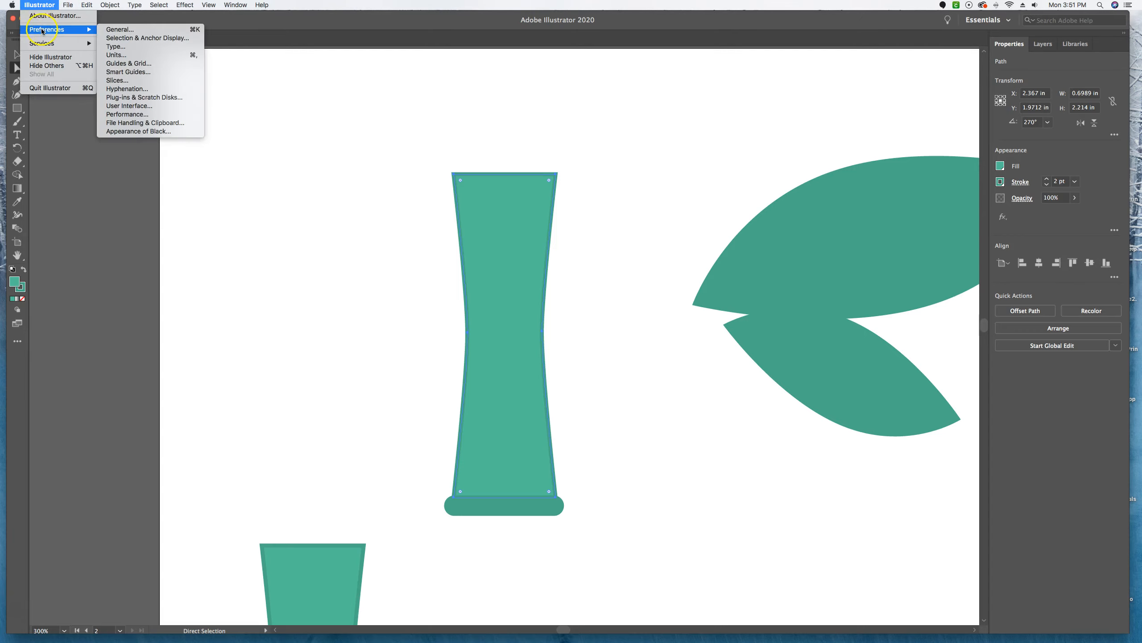
{"action": "left_click", "coordinate": [113, 30]}
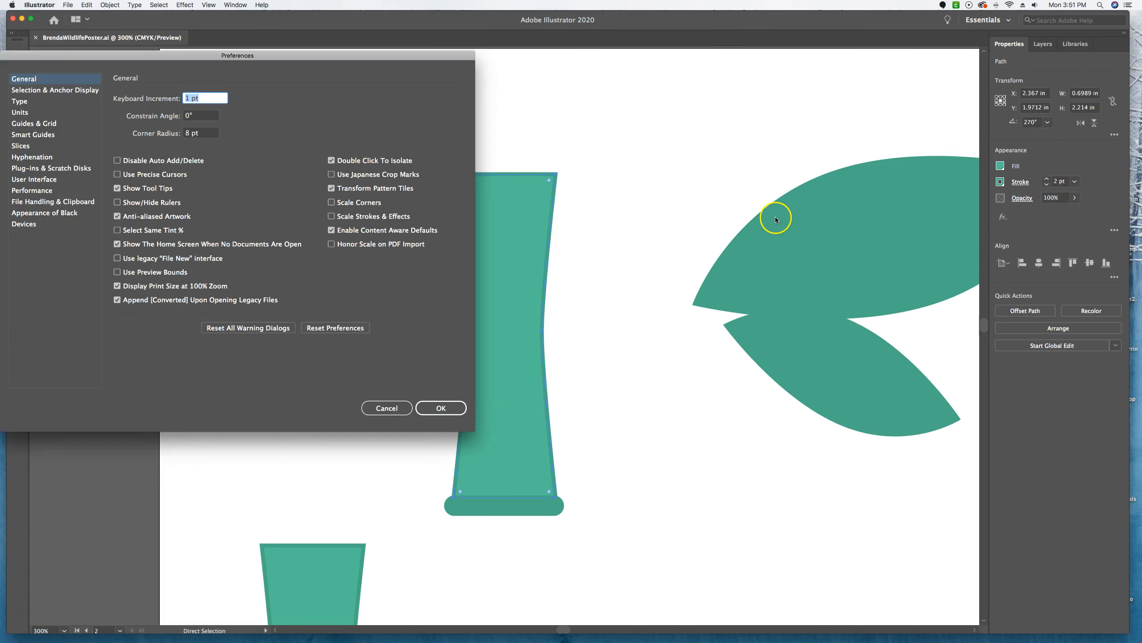
{"action": "left_click_drag", "start_coordinate": [326, 59], "coordinate": [673, 76]}
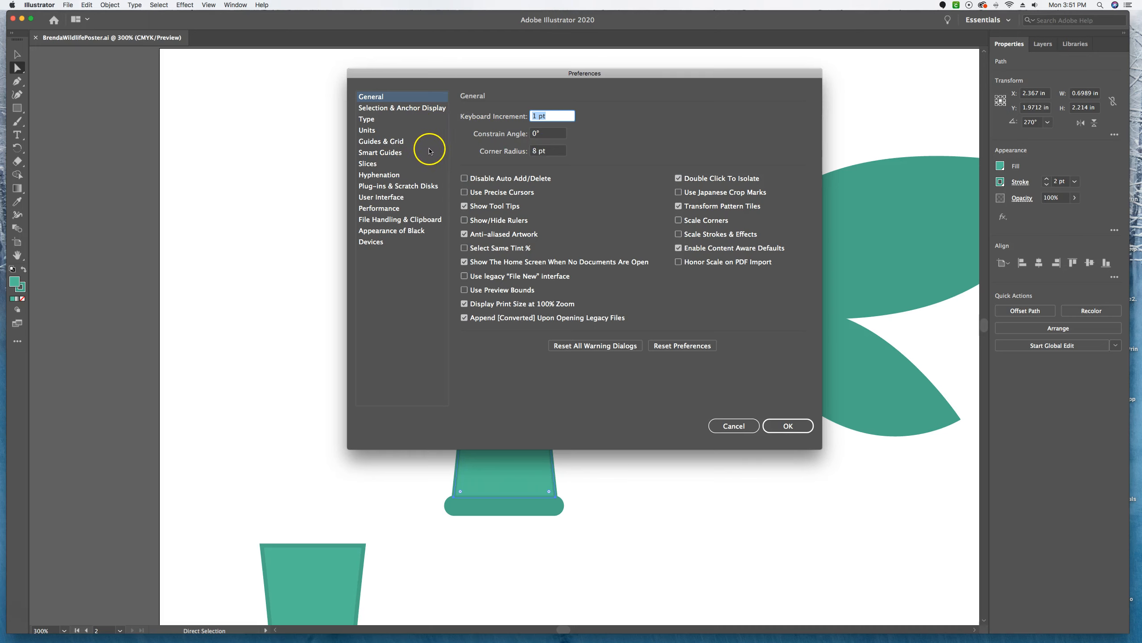
{"action": "left_click", "coordinate": [404, 110]}
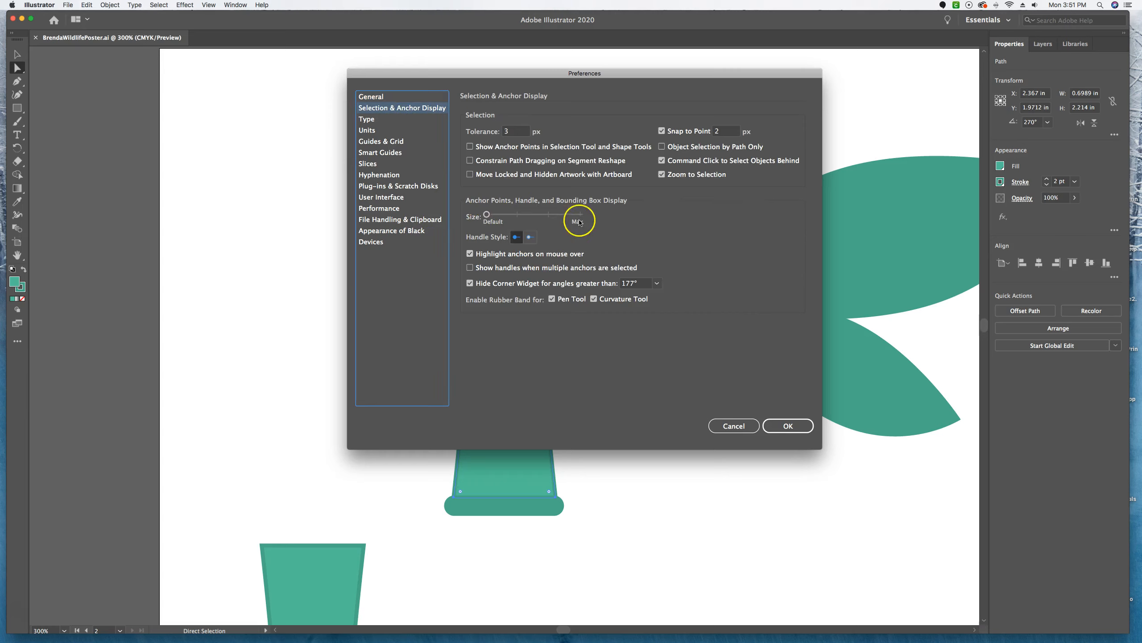
{"action": "left_click_drag", "start_coordinate": [487, 215], "coordinate": [588, 215]}
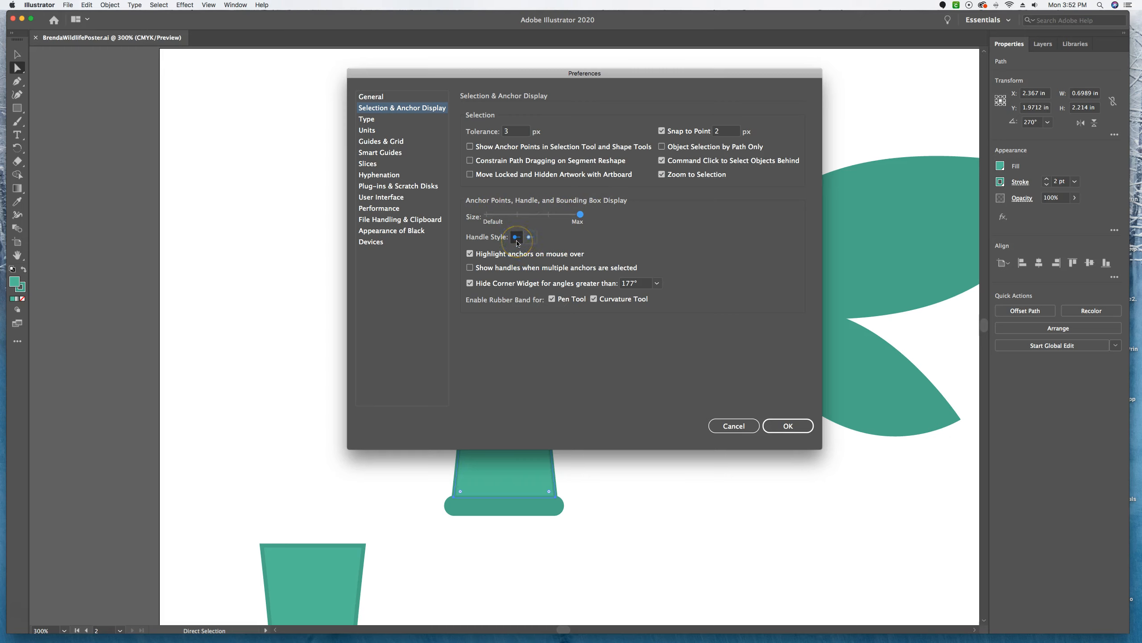
{"action": "left_click", "coordinate": [738, 427]}
{"action": "left_click", "coordinate": [789, 426]}
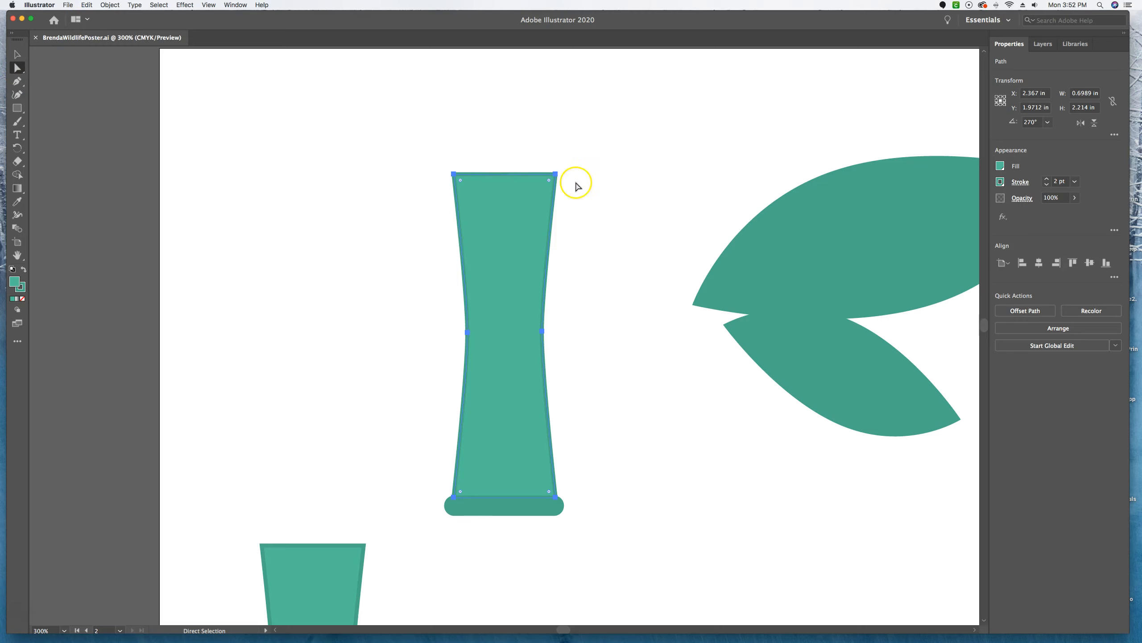
Move the two top corner anchor points of the uppermost bamboo segment outward and upward to flare its top
{"action": "left_click", "coordinate": [555, 174]}
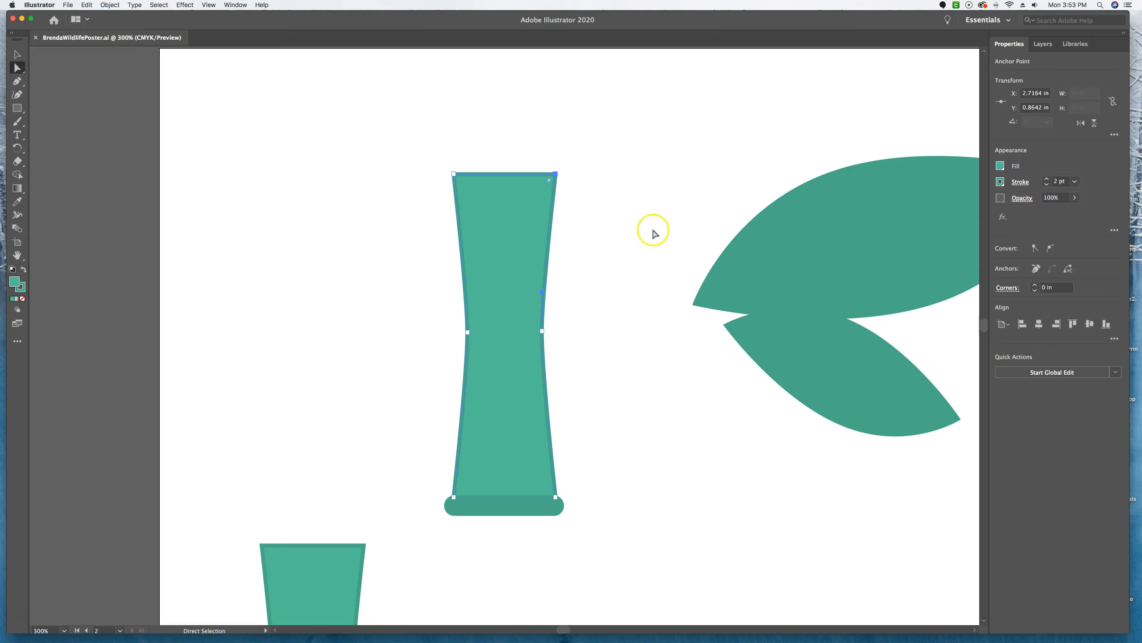
{"action": "left_click_drag", "start_coordinate": [557, 177], "coordinate": [640, 152]}
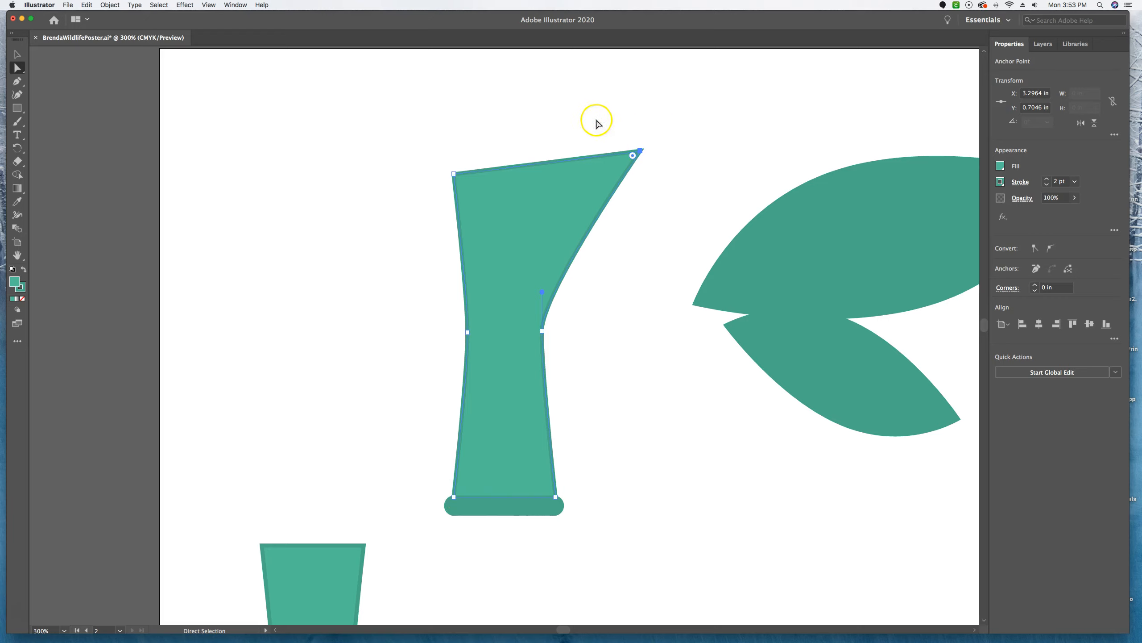
{"action": "left_click", "coordinate": [454, 174]}
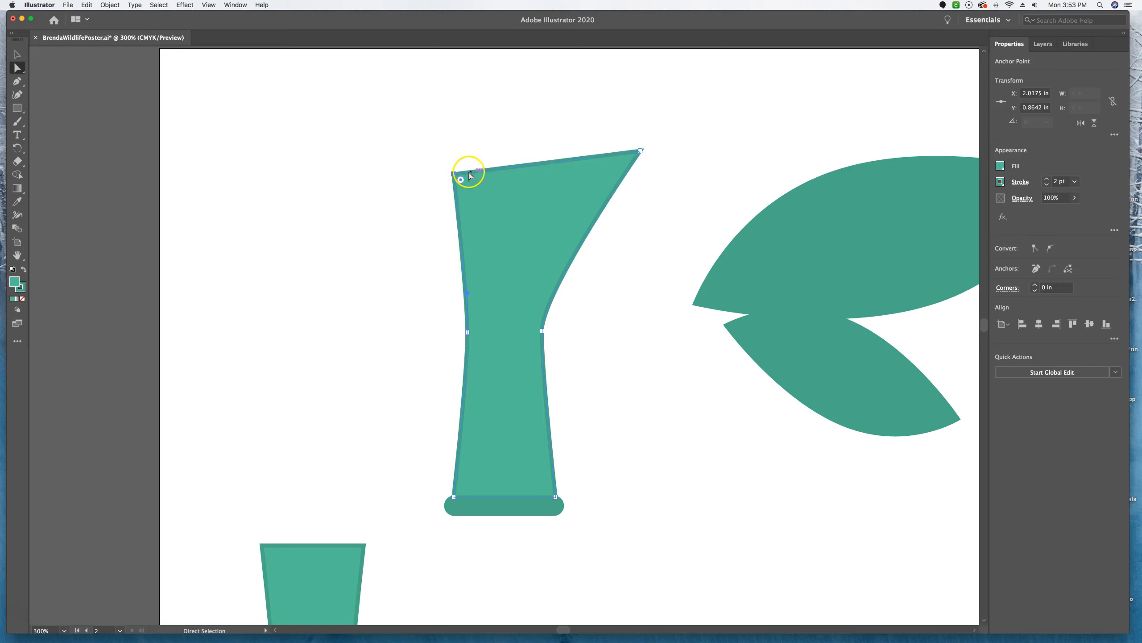
{"action": "left_click_drag", "start_coordinate": [452, 173], "coordinate": [378, 126]}
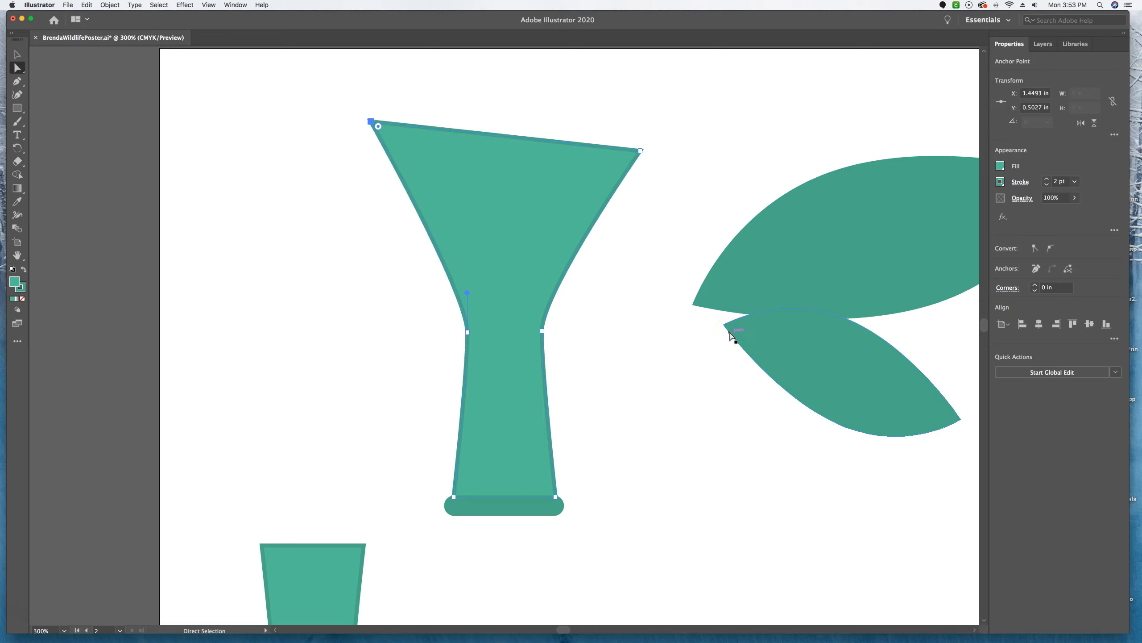
Shift the bamboo segment's right waist anchor outward and back, and pull its top-right corner anchor inward
{"action": "left_click", "coordinate": [542, 331]}
{"action": "left_click_drag", "start_coordinate": [543, 332], "coordinate": [602, 342]}
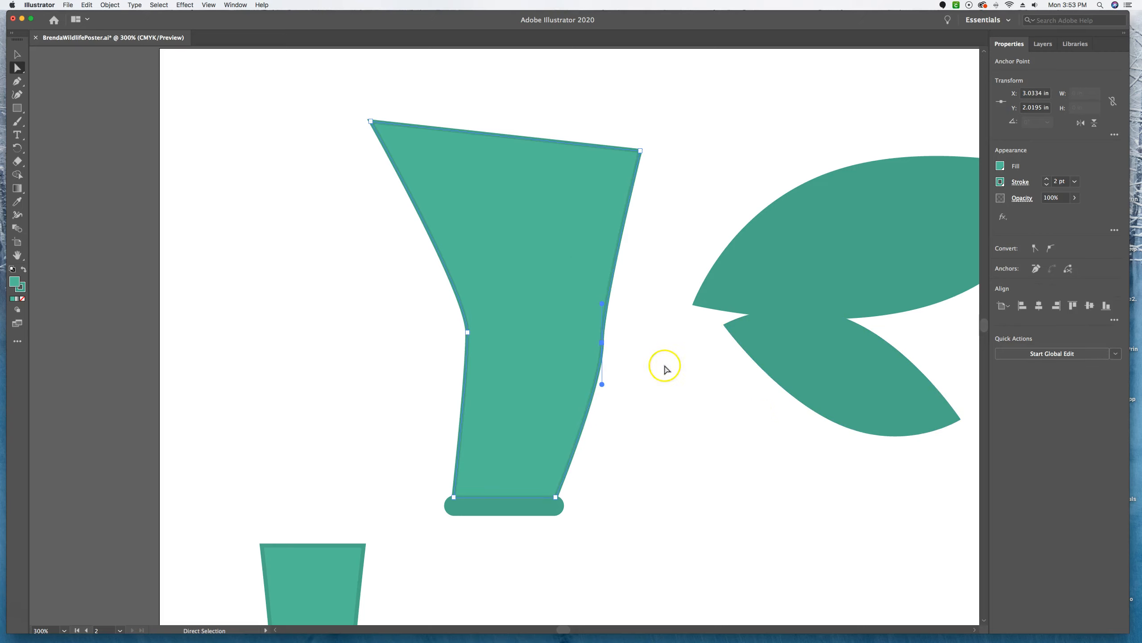
{"action": "left_click_drag", "start_coordinate": [602, 342], "coordinate": [544, 329]}
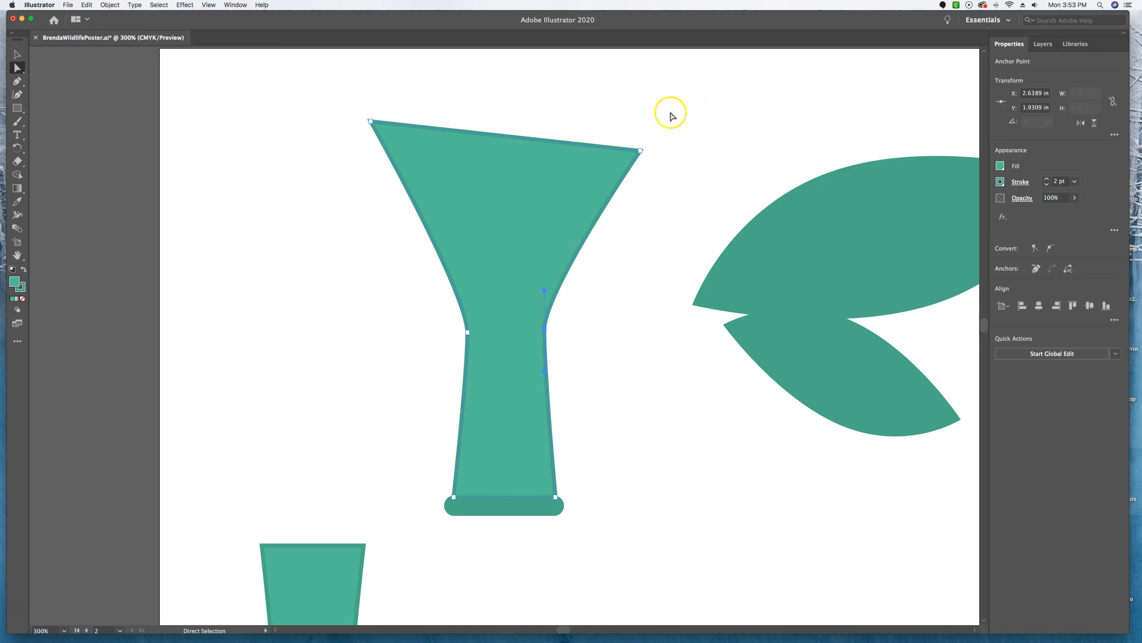
{"action": "left_click_drag", "start_coordinate": [640, 151], "coordinate": [567, 136]}
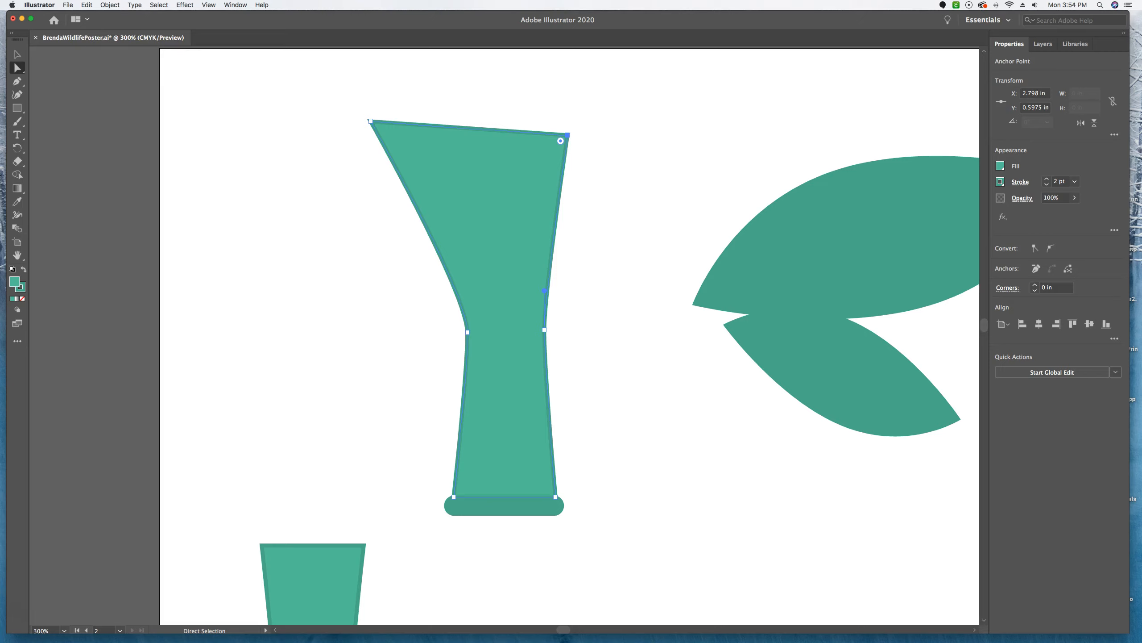
Revert the poster document to its last saved version
{"action": "left_click", "coordinate": [69, 6]}
{"action": "left_click", "coordinate": [77, 122]}
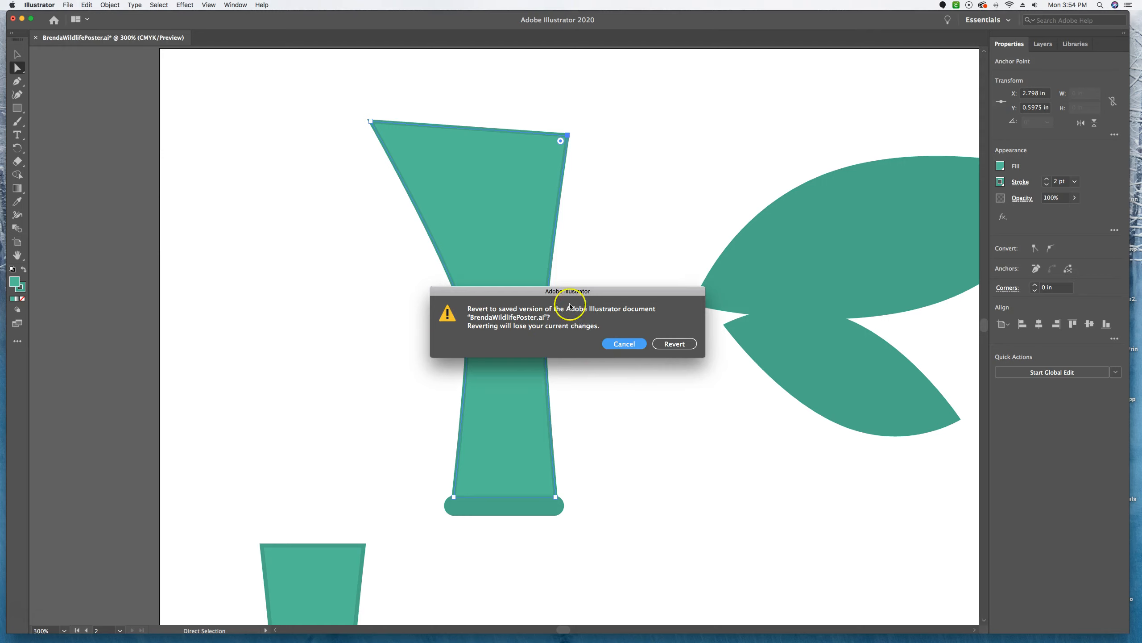
{"action": "left_click", "coordinate": [685, 345]}
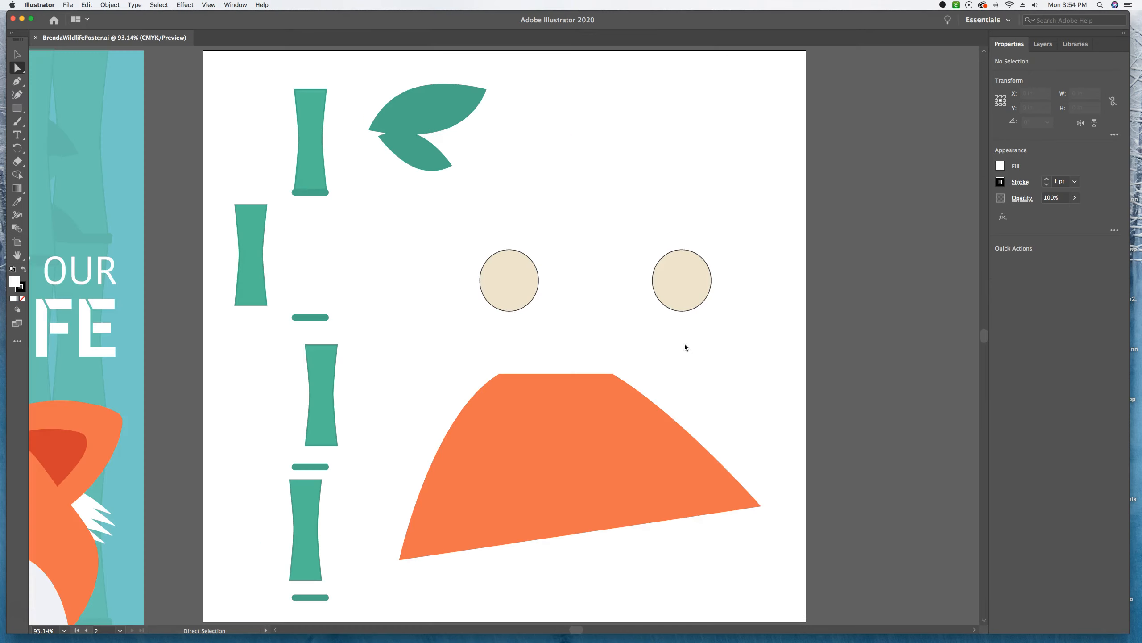
Try moving the whole uppermost bamboo segment away from its base ring, and undo the move
{"action": "left_click", "coordinate": [303, 106]}
{"action": "left_click", "coordinate": [327, 131]}
{"action": "left_click", "coordinate": [17, 54]}
{"action": "left_click", "coordinate": [314, 96]}
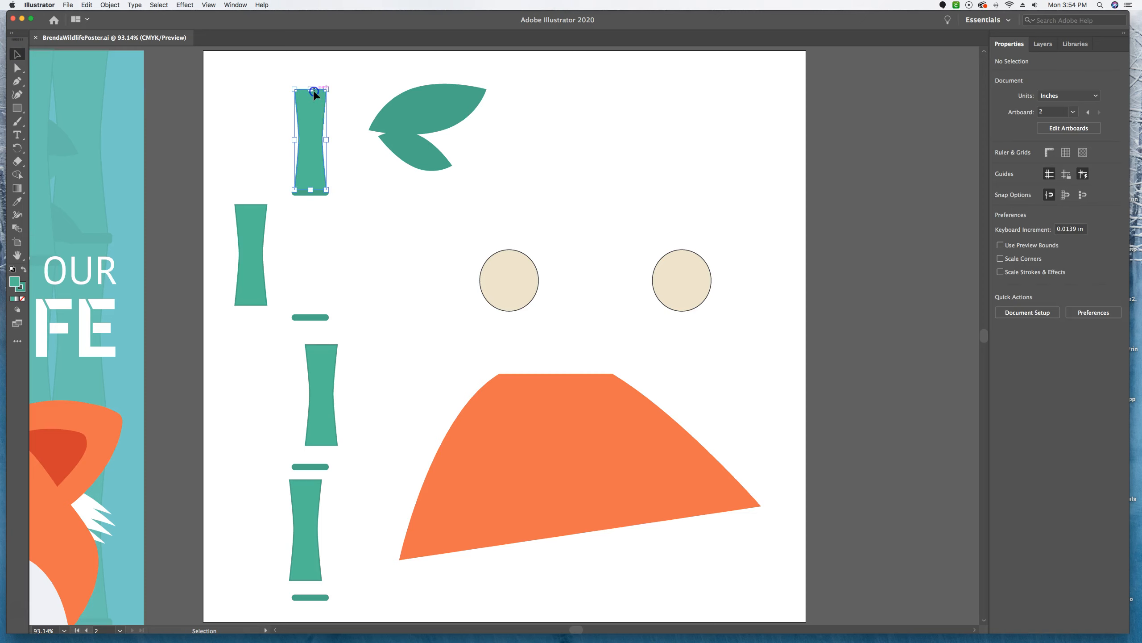
{"action": "left_click_drag", "start_coordinate": [318, 102], "coordinate": [286, 88]}
{"action": "key", "text": "super+z"}
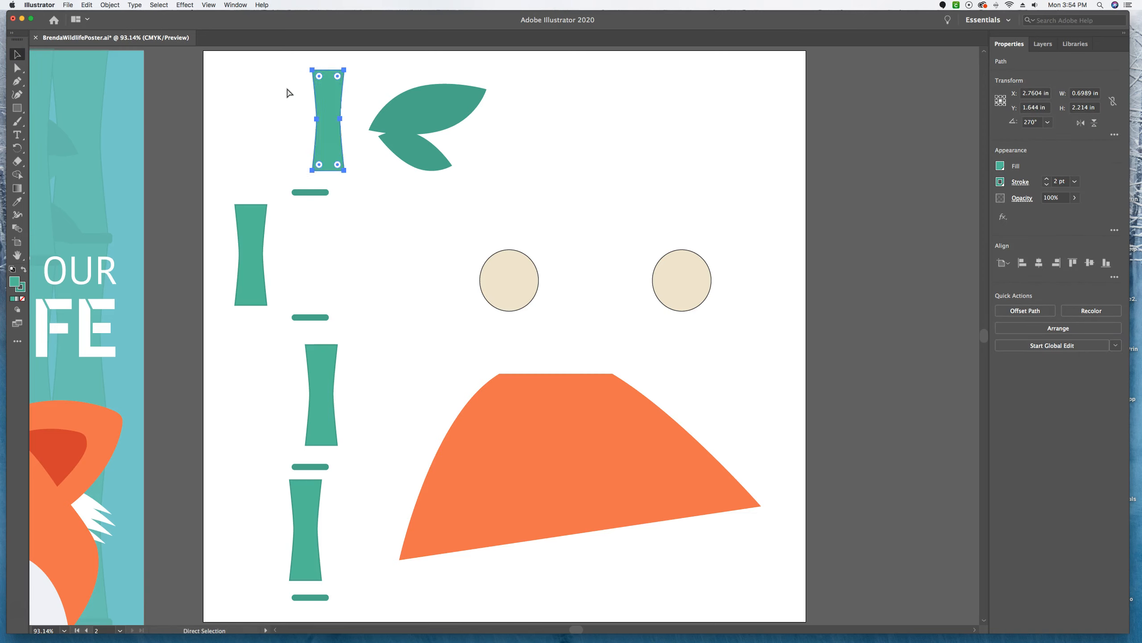
{"action": "key", "text": "super+shift+z"}
{"action": "key", "text": "super+s"}
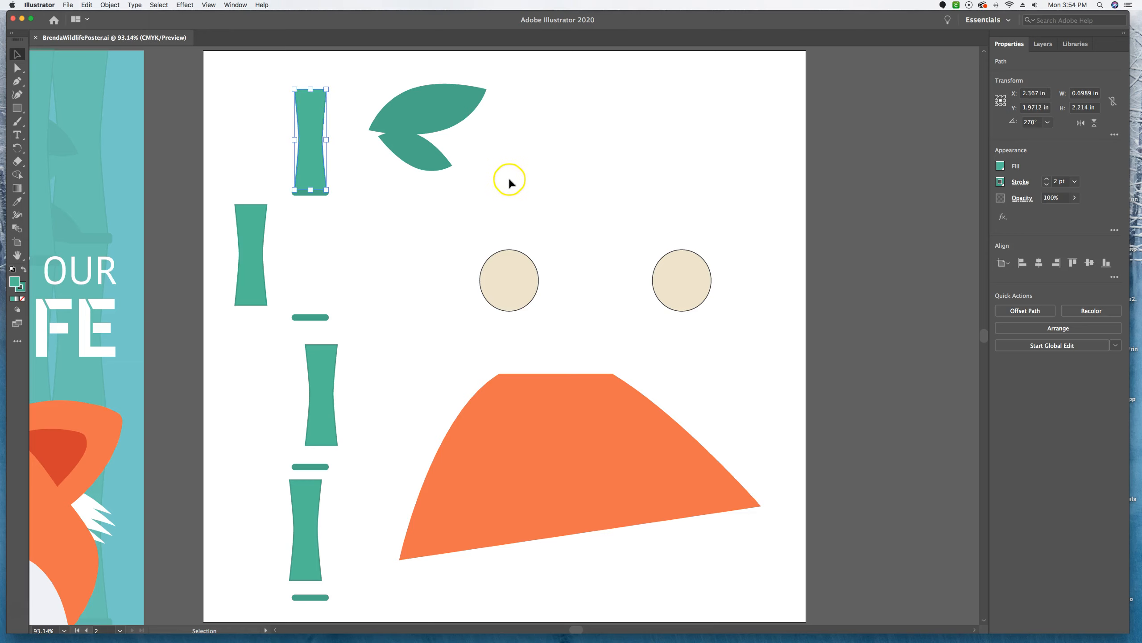
Marquee-select both beige circles as whole objects with the Selection tool, and deselect them
{"action": "left_click", "coordinate": [32, 615]}
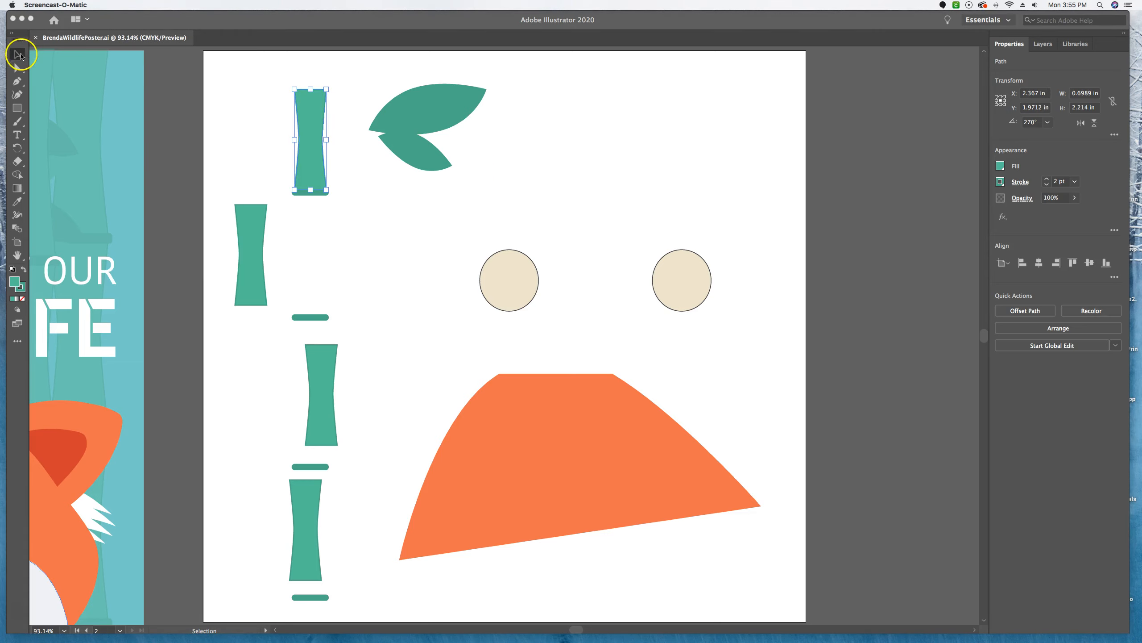
{"action": "left_click", "coordinate": [17, 54]}
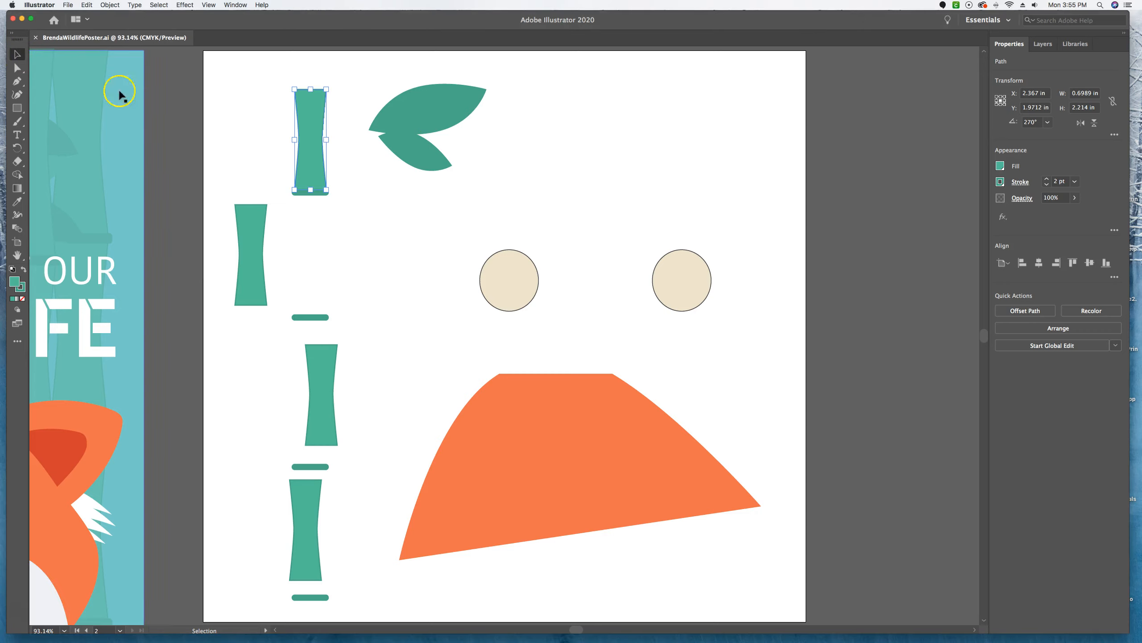
{"action": "left_click_drag", "start_coordinate": [469, 225], "coordinate": [699, 266]}
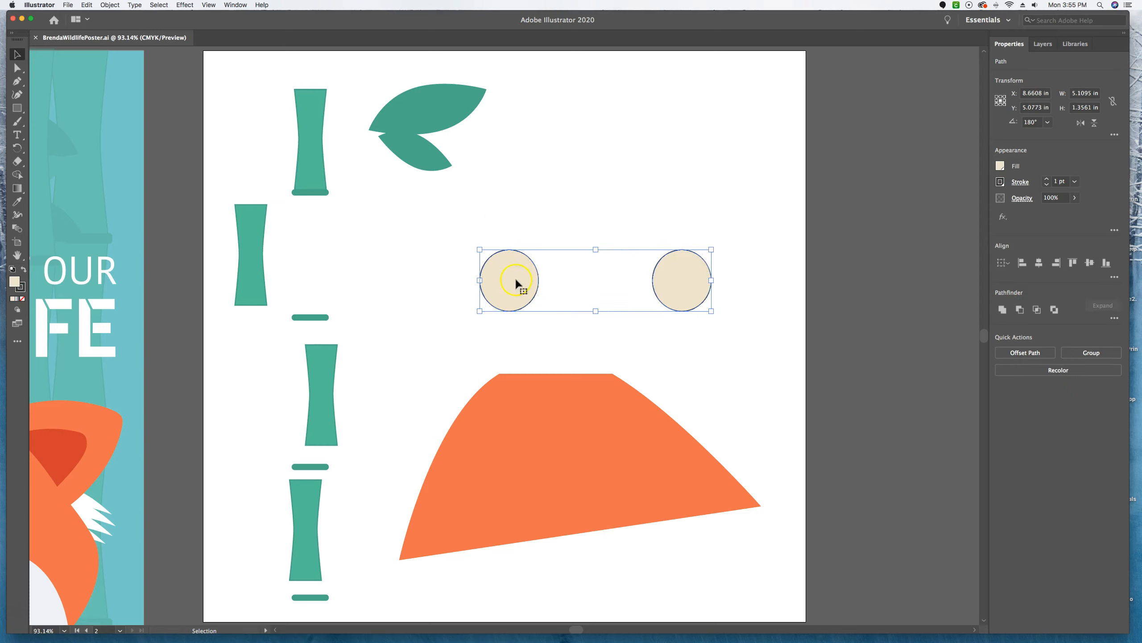
{"action": "left_click", "coordinate": [676, 188]}
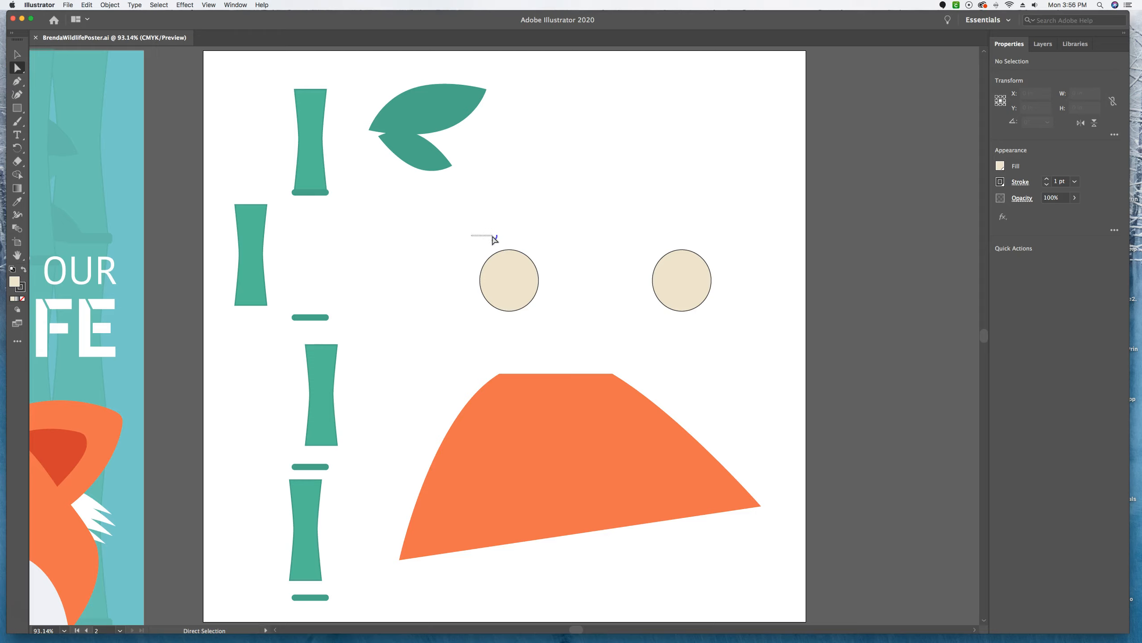
Marquee-select progressively more anchor points on both beige circles with the Direct Selection tool, from the top ones to all of them
{"action": "left_click_drag", "start_coordinate": [513, 238], "coordinate": [700, 261]}
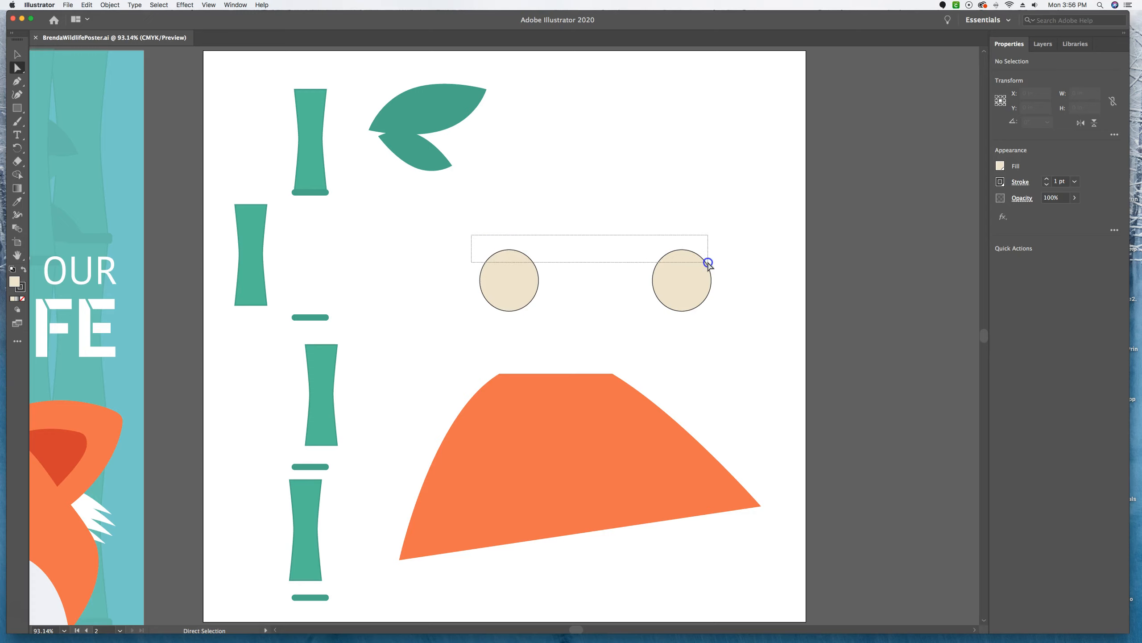
{"action": "left_click_drag", "start_coordinate": [708, 263], "coordinate": [708, 263]}
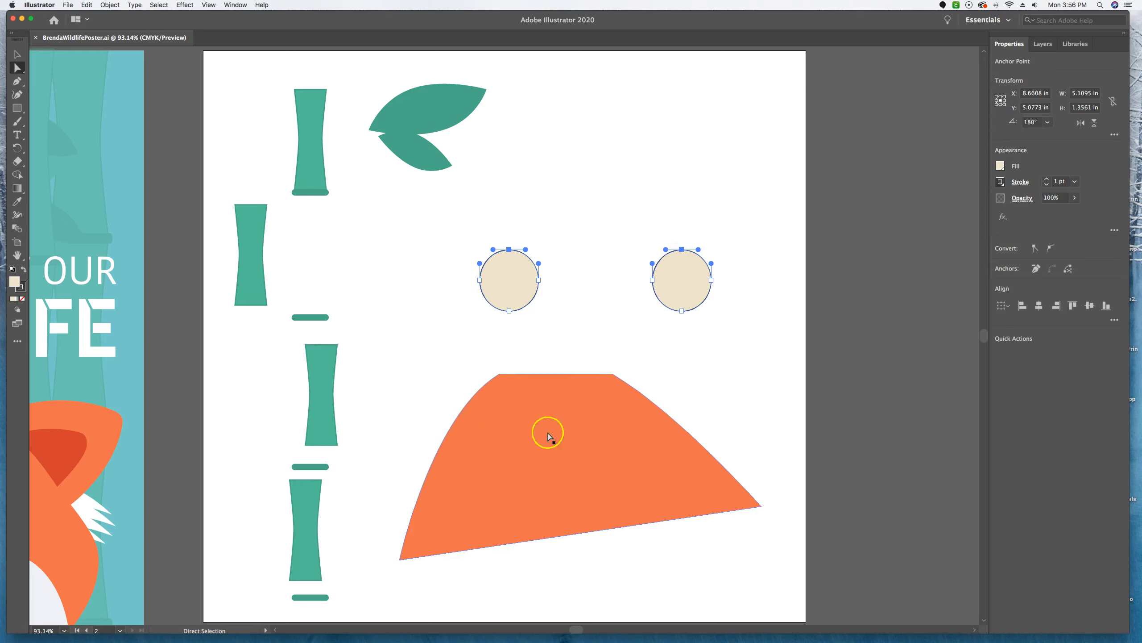
{"action": "left_click", "coordinate": [494, 212]}
{"action": "left_click_drag", "start_coordinate": [457, 222], "coordinate": [729, 295]}
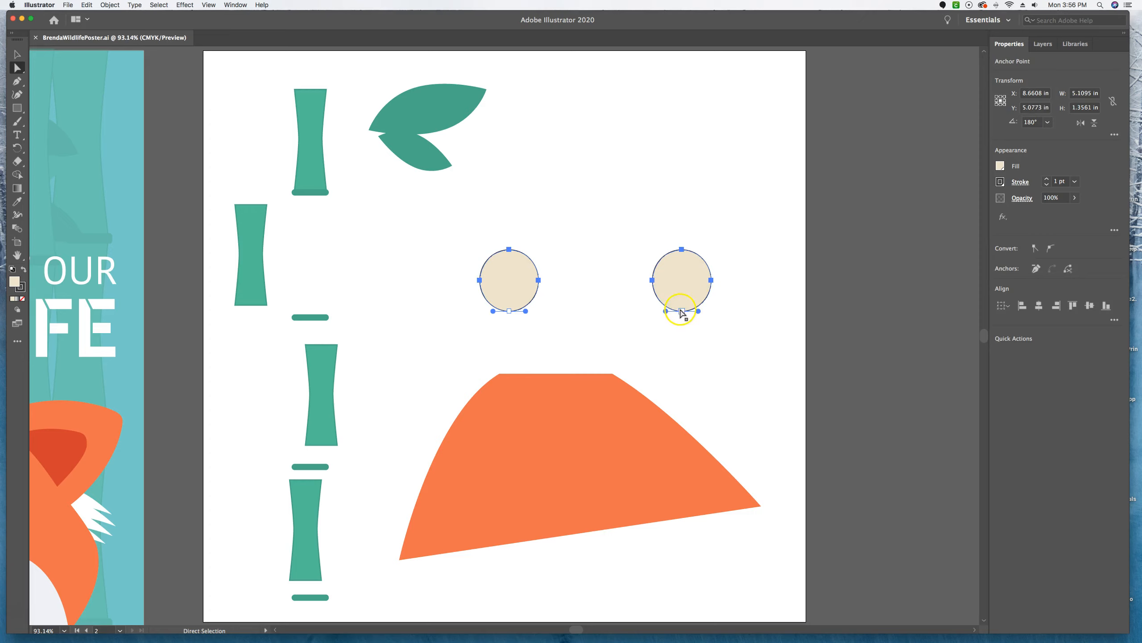
{"action": "left_click", "coordinate": [684, 200]}
{"action": "left_click_drag", "start_coordinate": [460, 242], "coordinate": [738, 329]}
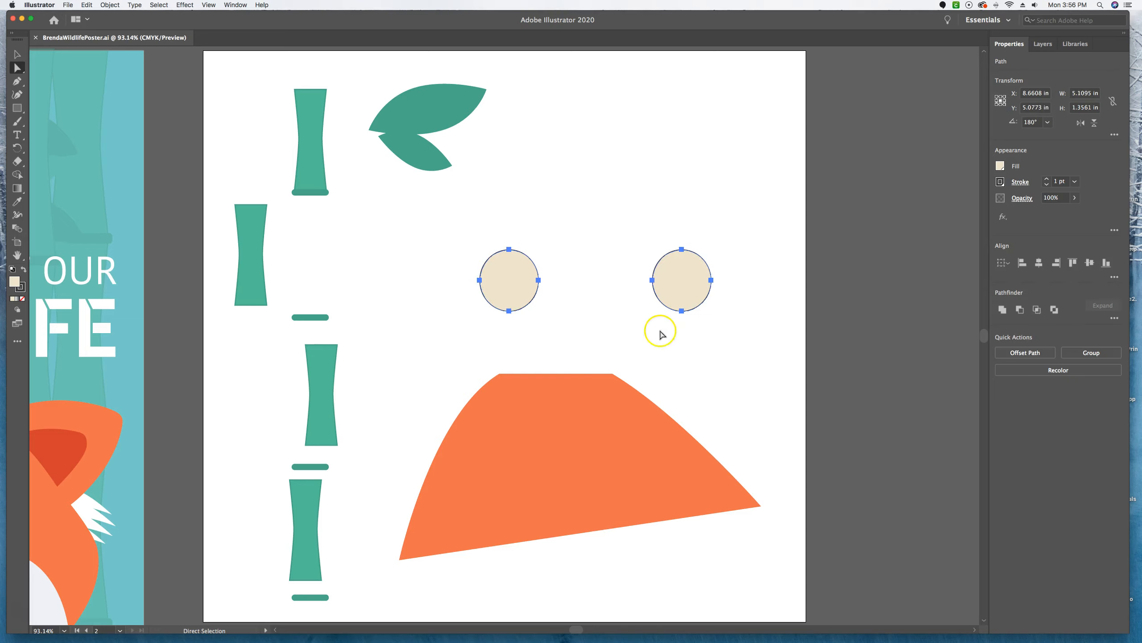
Marquee-select the top anchor points of both beige circles, try moving only the first circle's top anchor point, and undo the move
{"action": "left_click", "coordinate": [580, 191]}
{"action": "left_click_drag", "start_coordinate": [489, 239], "coordinate": [734, 274]}
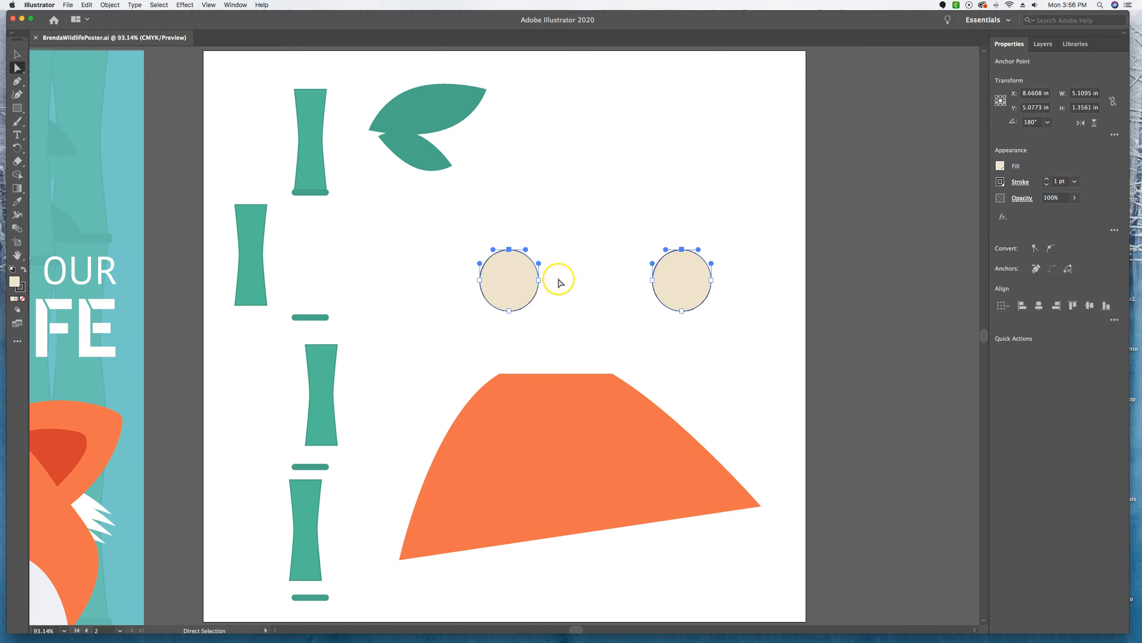
{"action": "left_click", "coordinate": [511, 253]}
{"action": "left_click_drag", "start_coordinate": [528, 222], "coordinate": [533, 267]}
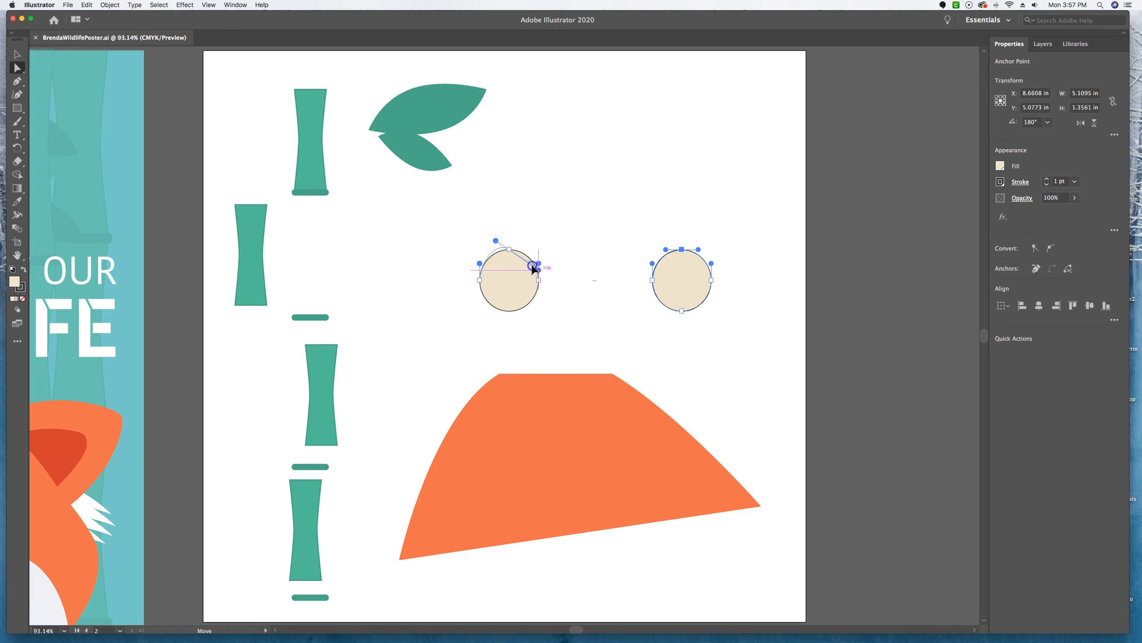
{"action": "left_click_drag", "start_coordinate": [535, 210], "coordinate": [532, 239]}
{"action": "key", "text": "v"}
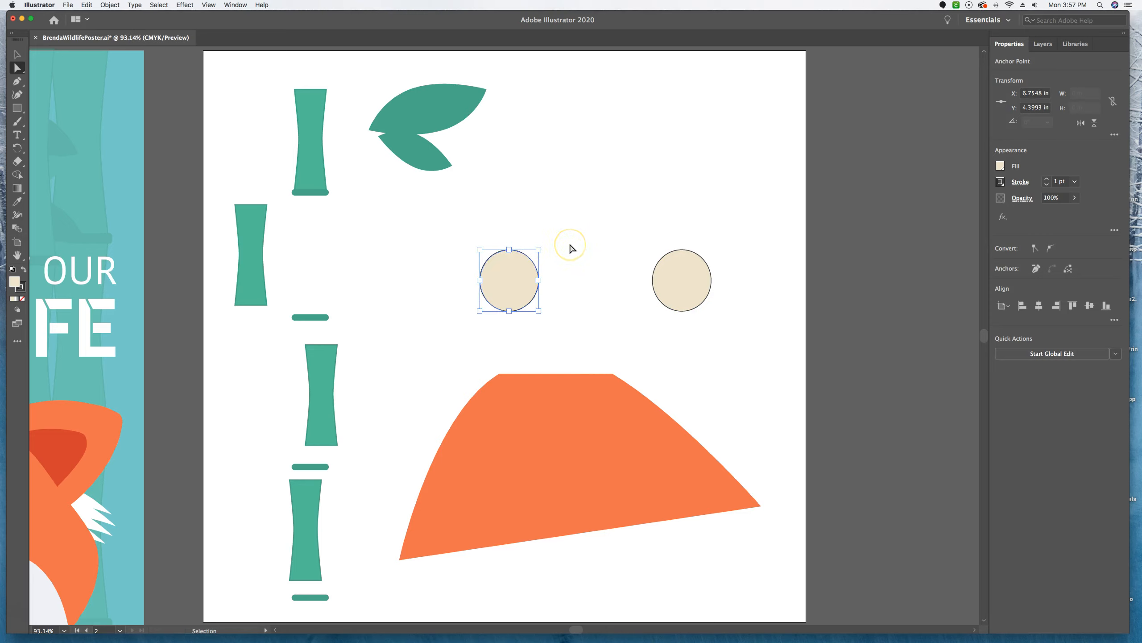
{"action": "key", "text": "super+s"}
Marquee-select the top anchor points of both circles, try pulling them upward together into egg shapes, and undo the change
{"action": "left_click", "coordinate": [599, 219]}
{"action": "left_click_drag", "start_coordinate": [478, 237], "coordinate": [720, 269]}
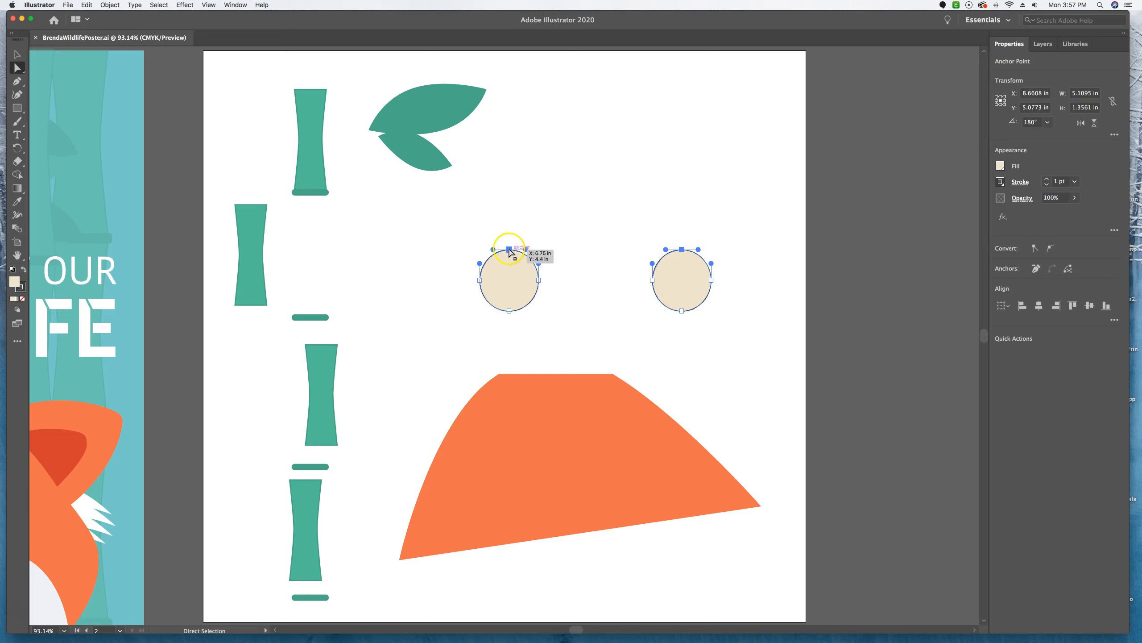
{"action": "left_click_drag", "start_coordinate": [509, 247], "coordinate": [510, 217]}
{"action": "mouse_move", "coordinate": [500, 198]}
{"action": "left_mouse_down"}
{"action": "mouse_move", "coordinate": [479, 194]}
{"action": "mouse_move", "coordinate": [538, 181]}
{"action": "mouse_move", "coordinate": [576, 194]}
{"action": "mouse_move", "coordinate": [512, 184]}
{"action": "mouse_move", "coordinate": [509, 216]}
{"action": "mouse_move", "coordinate": [546, 211]}
{"action": "mouse_move", "coordinate": [494, 204]}
{"action": "mouse_move", "coordinate": [558, 210]}
{"action": "mouse_move", "coordinate": [502, 217]}
{"action": "left_mouse_up"}
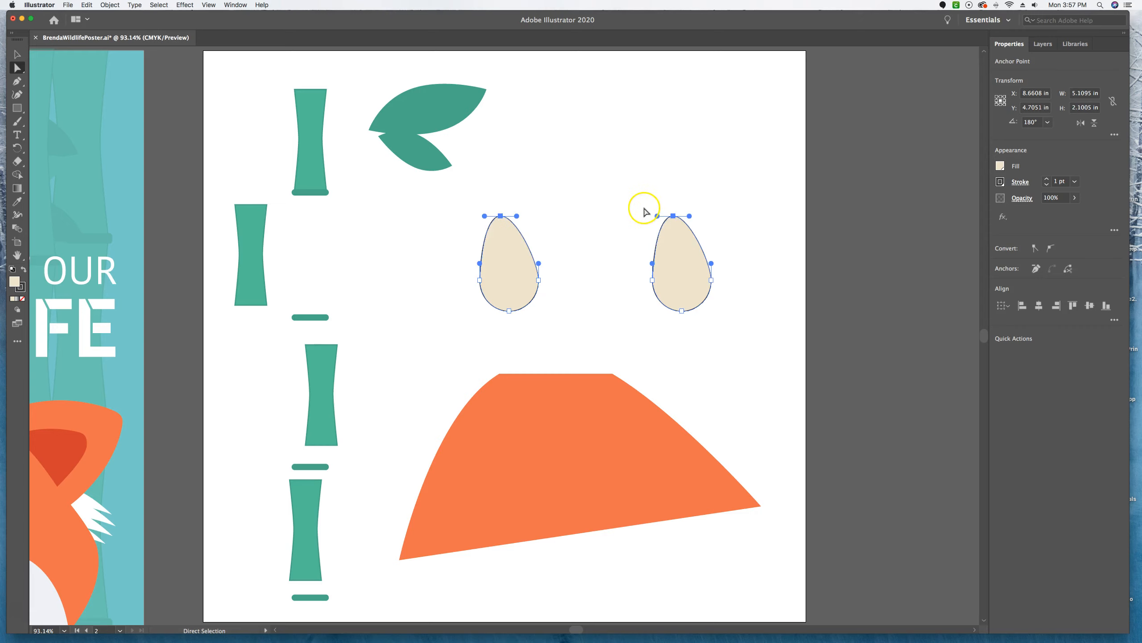
{"action": "key", "text": "super+z"}
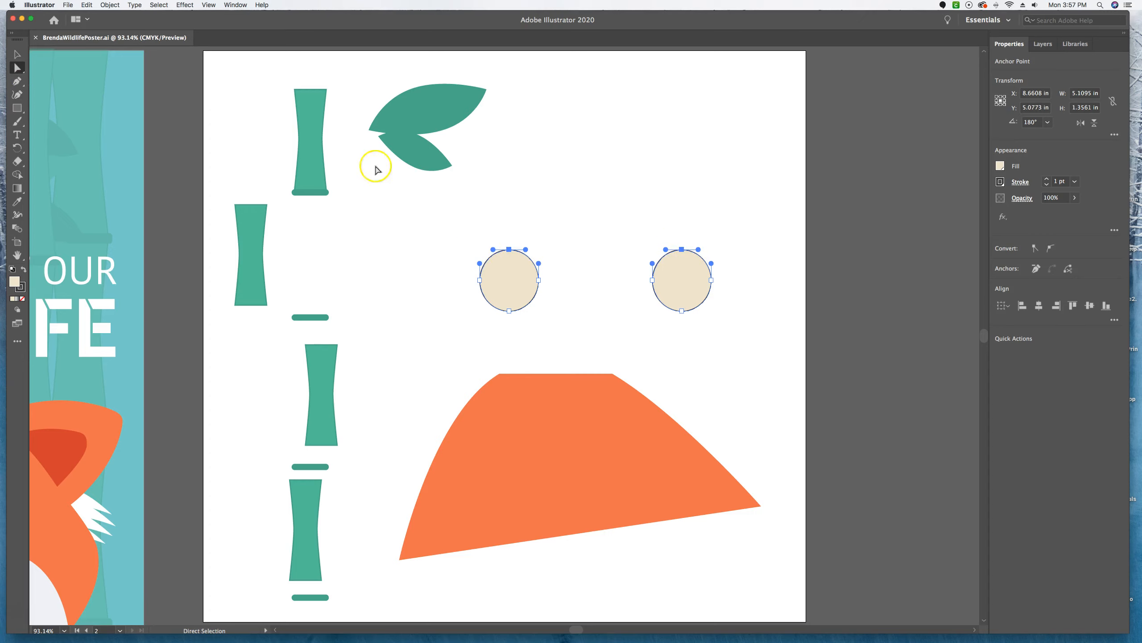
Try moving both circles' top anchor points up and to the right together, undo the move, and deselect the circles
{"action": "left_click_drag", "start_coordinate": [509, 251], "coordinate": [528, 217]}
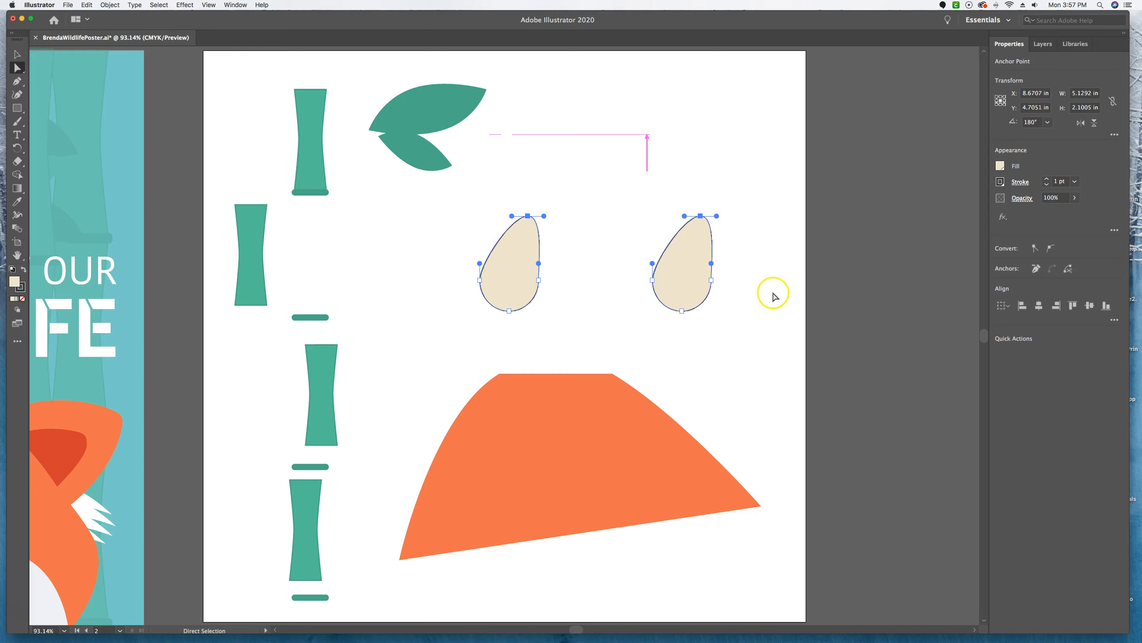
{"action": "key", "text": "v"}
{"action": "key", "text": "super+z"}
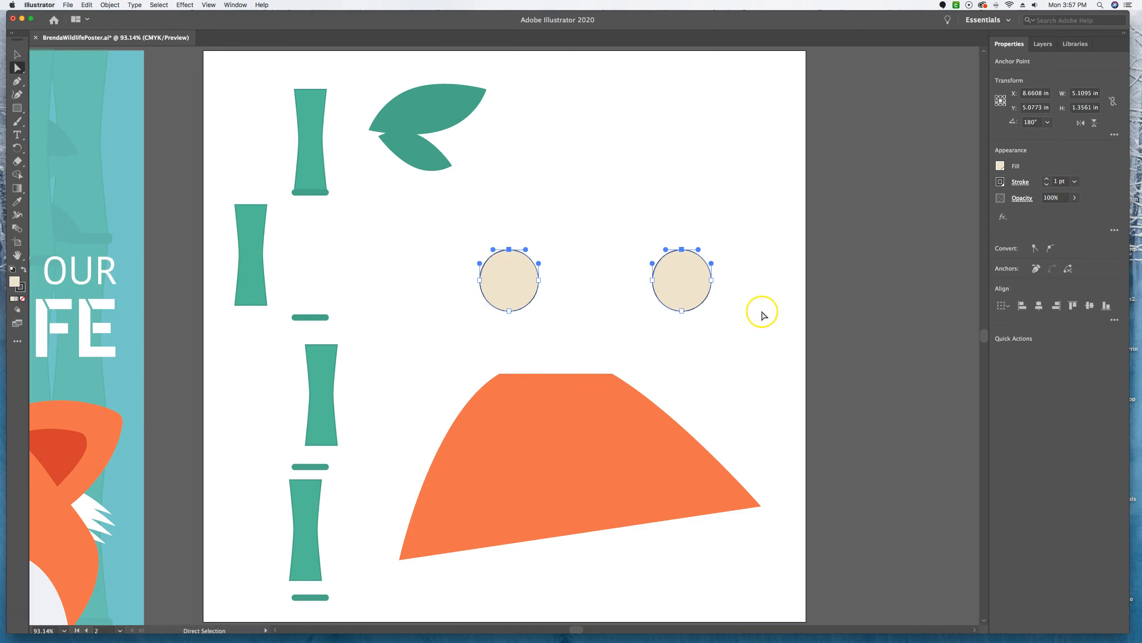
{"action": "left_click", "coordinate": [735, 370]}
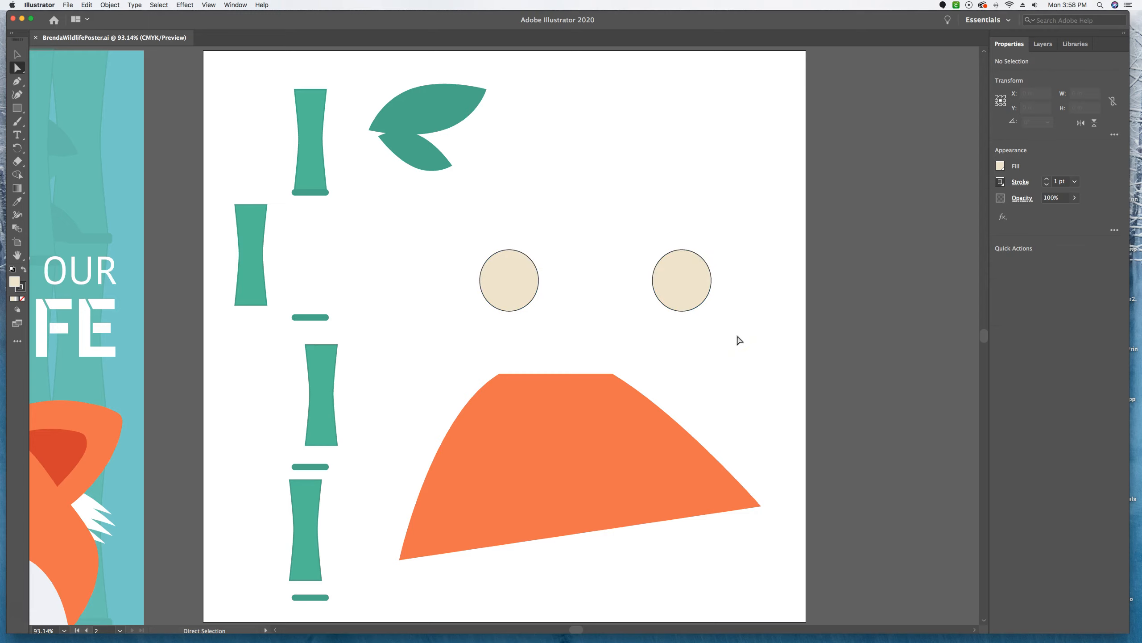
{"action": "left_click", "coordinate": [68, 4]}
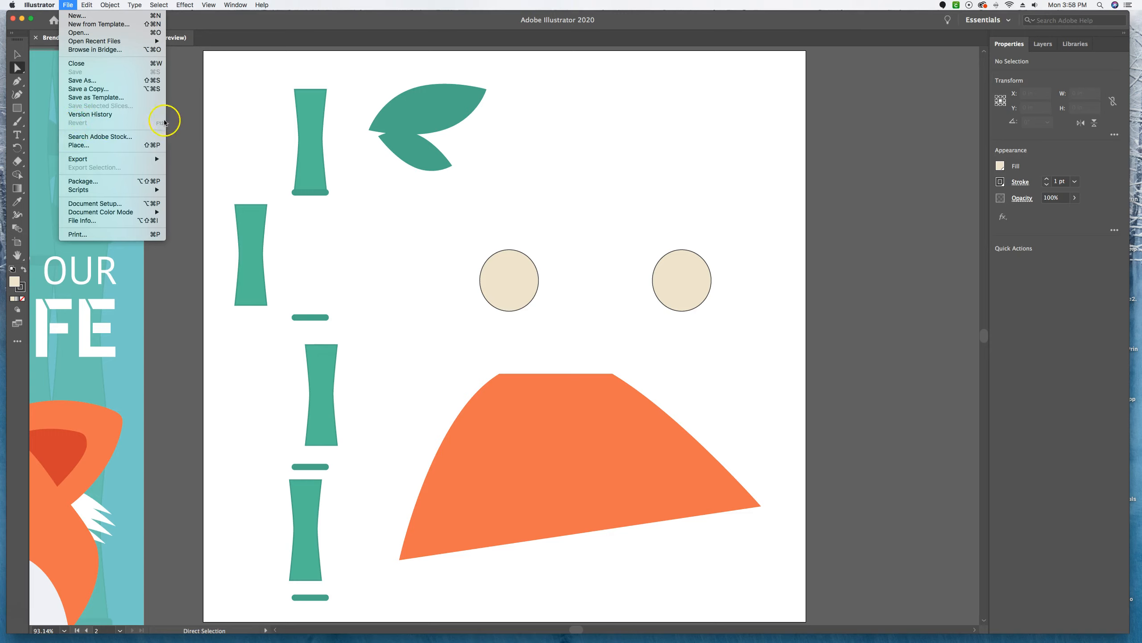
{"action": "left_click", "coordinate": [650, 96]}
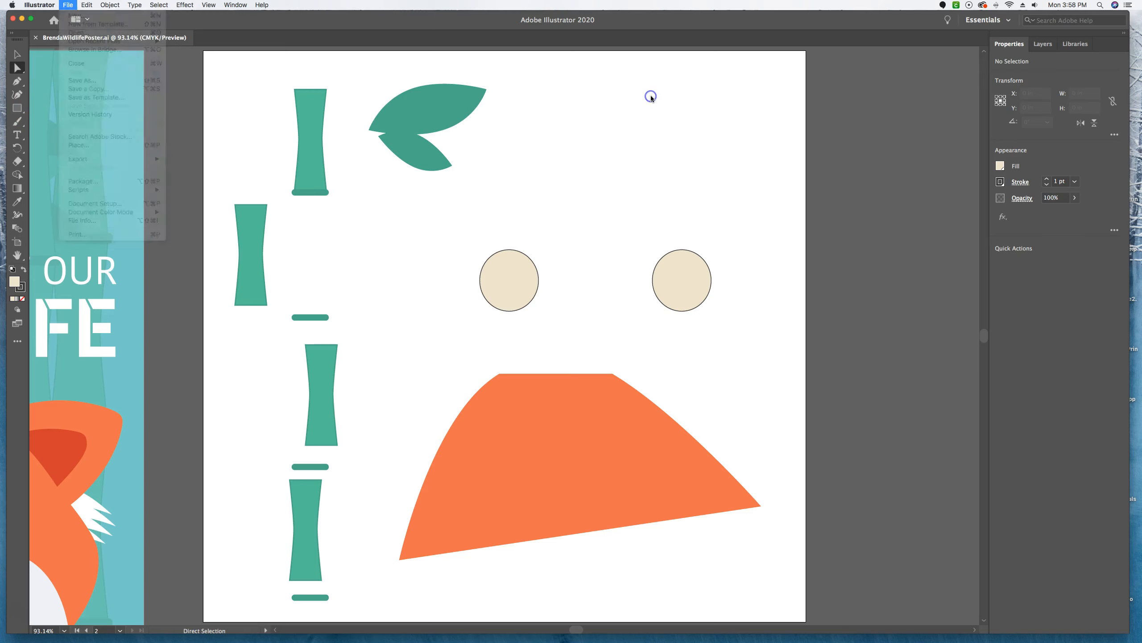